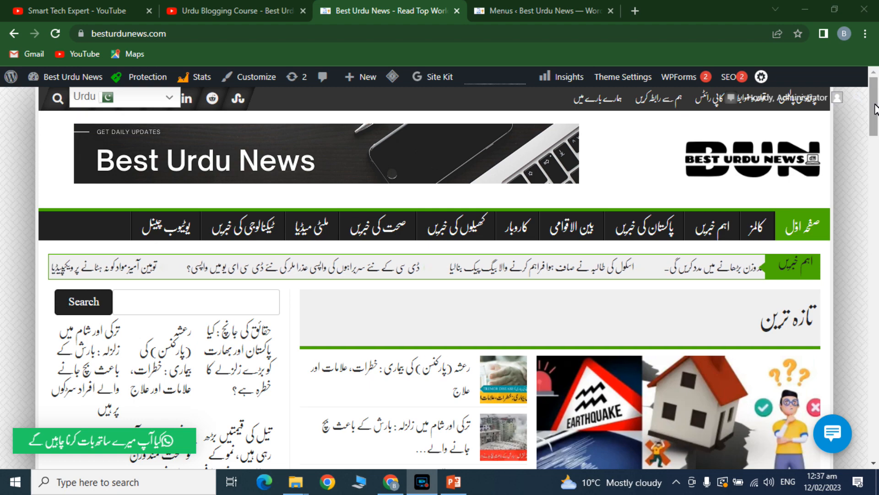
# Review the Best Urdu News homepage and the Urdu Blogging Course playlist on YouTube
pyautogui.moveTo(874, 112); pyautogui.dragTo(875, 218)
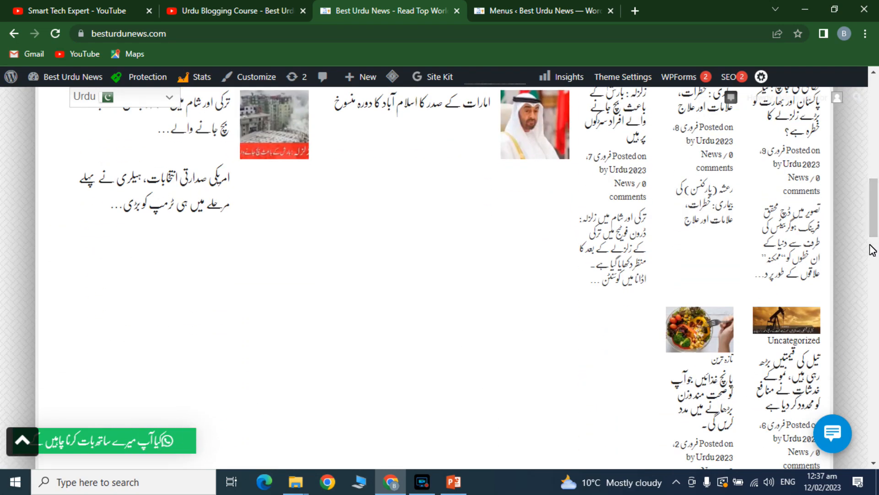
pyautogui.moveTo(876, 229); pyautogui.dragTo(830, 147)
pyautogui.scroll(4, 830, 152)
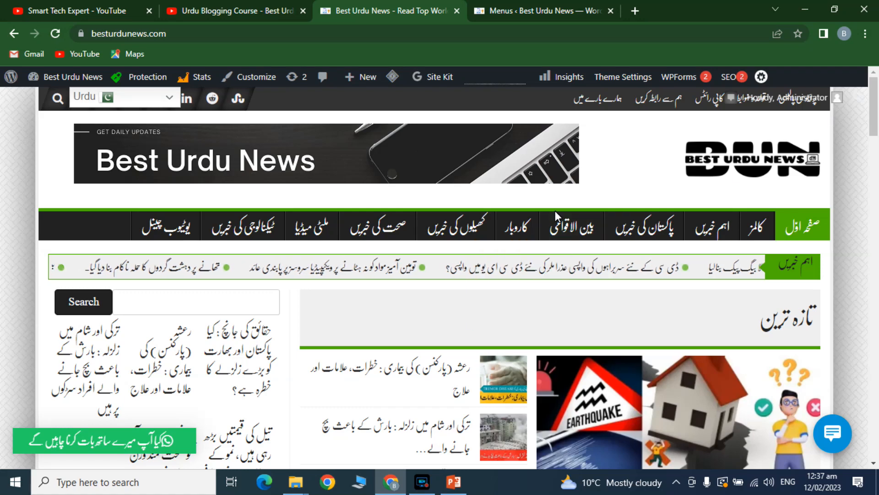
pyautogui.click(255, 10)
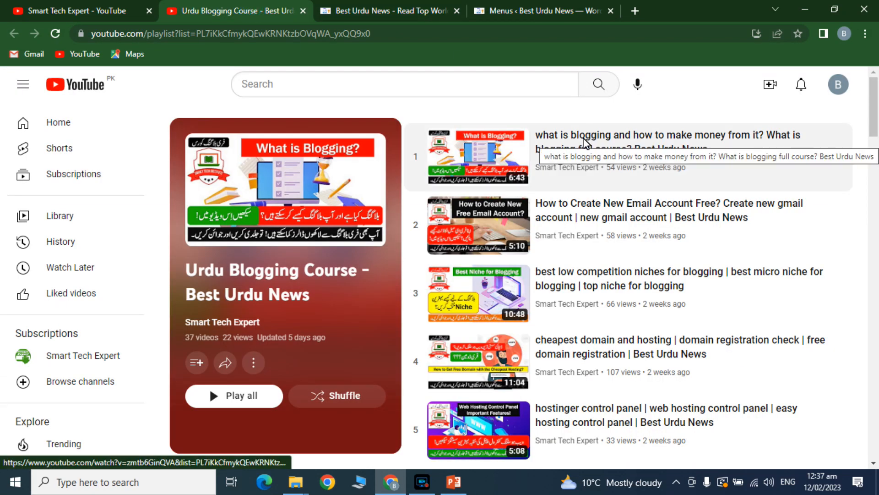
pyautogui.click(69, 8)
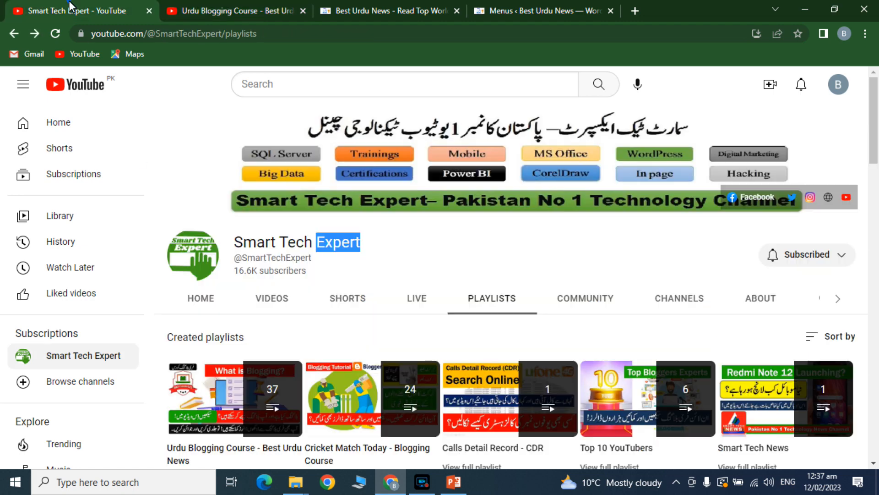
pyautogui.click(190, 10)
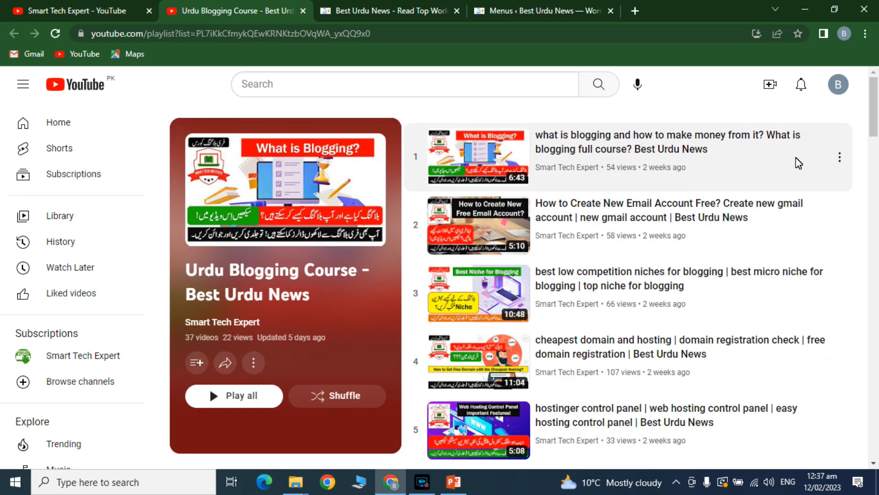
pyautogui.moveTo(876, 110); pyautogui.dragTo(812, 95)
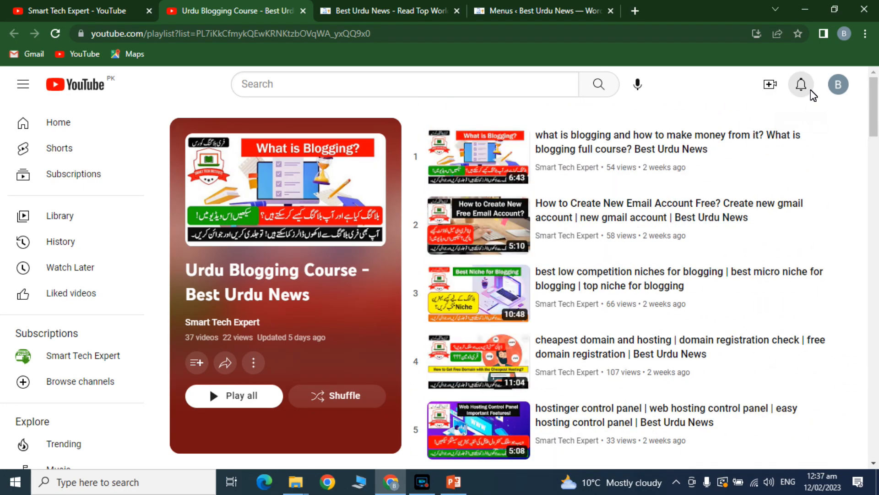
# Go to the WordPress admin's Add Plugins page and search the plugin directory for "yoast"
pyautogui.click(502, 6)
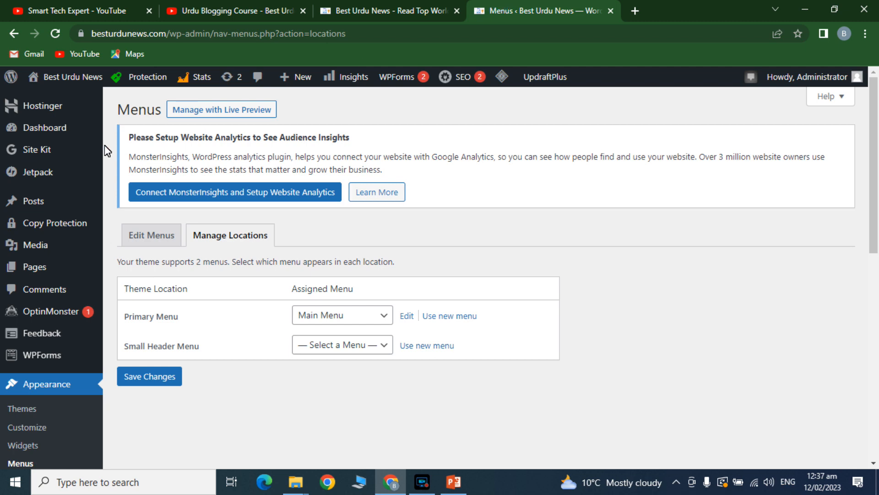
pyautogui.click(45, 129)
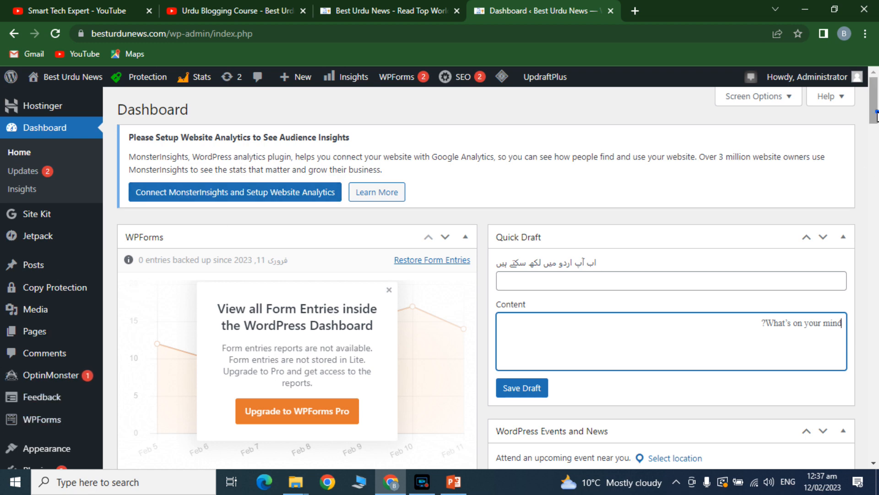
pyautogui.scroll(-3, 236, 318)
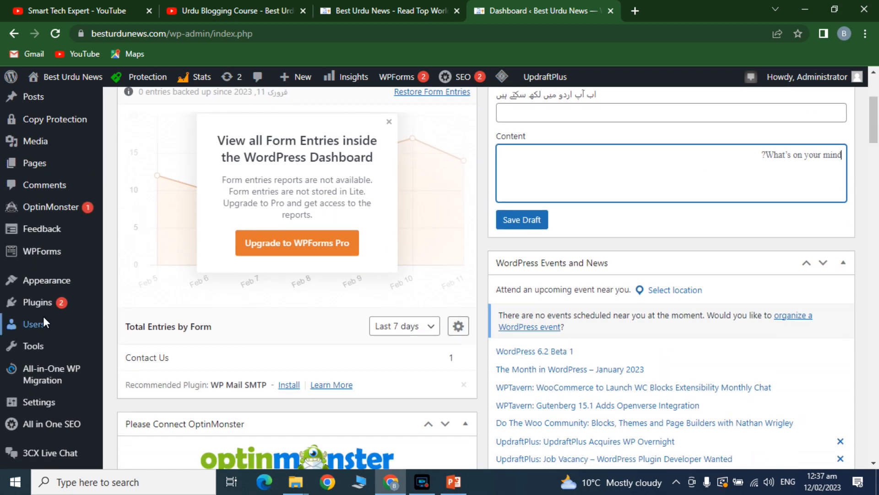
pyautogui.moveTo(37, 303)
pyautogui.click(126, 323)
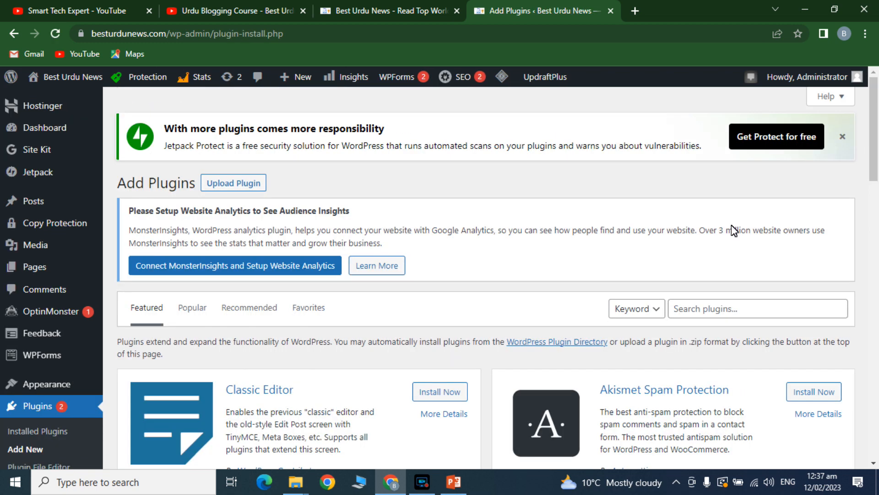
pyautogui.click(713, 307)
pyautogui.write('yoast')
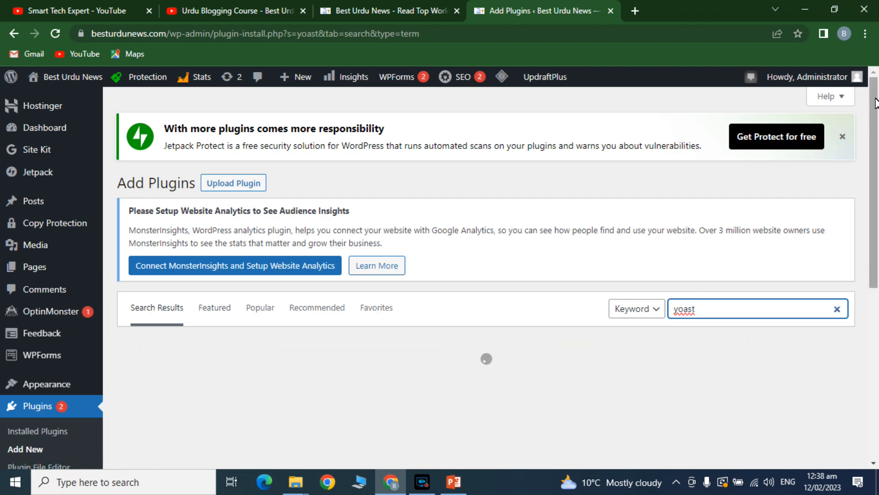
pyautogui.moveTo(874, 97); pyautogui.dragTo(875, 123)
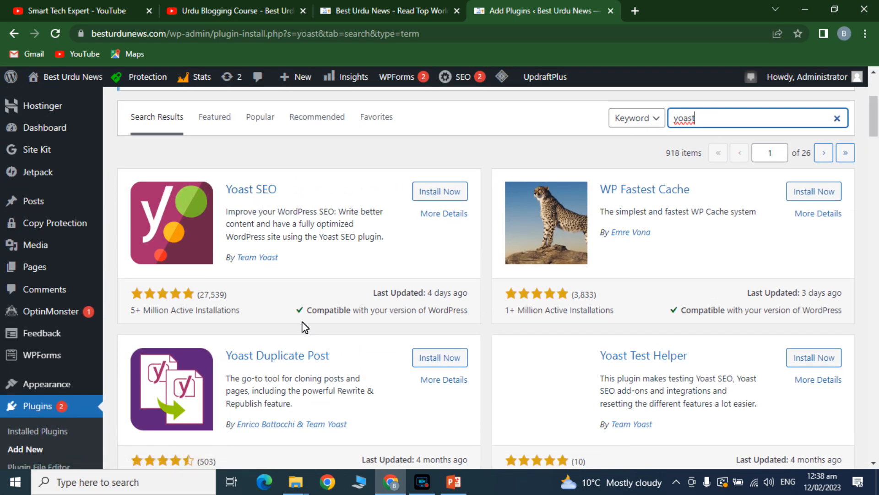
# Examine the Yoast SEO plugin's active installations, rating count, last update and WordPress compatibility
pyautogui.click(170, 313)
pyautogui.tripleClick(169, 312)
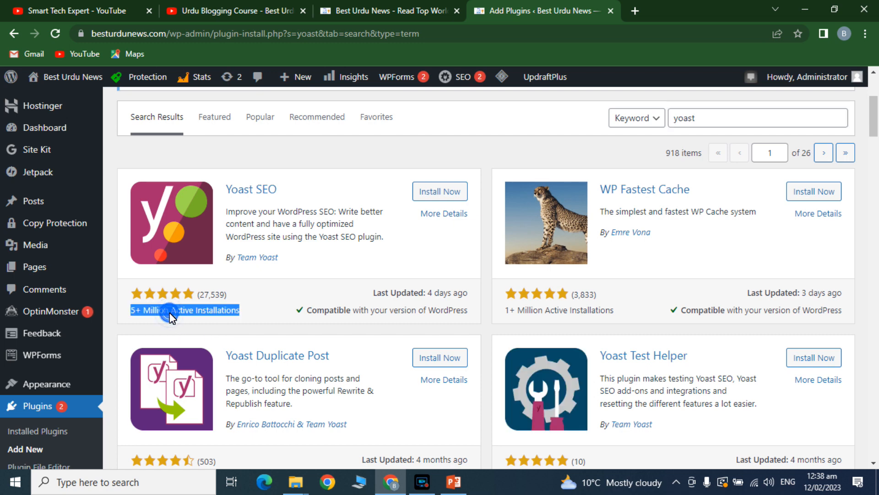
pyautogui.doubleClick(211, 294)
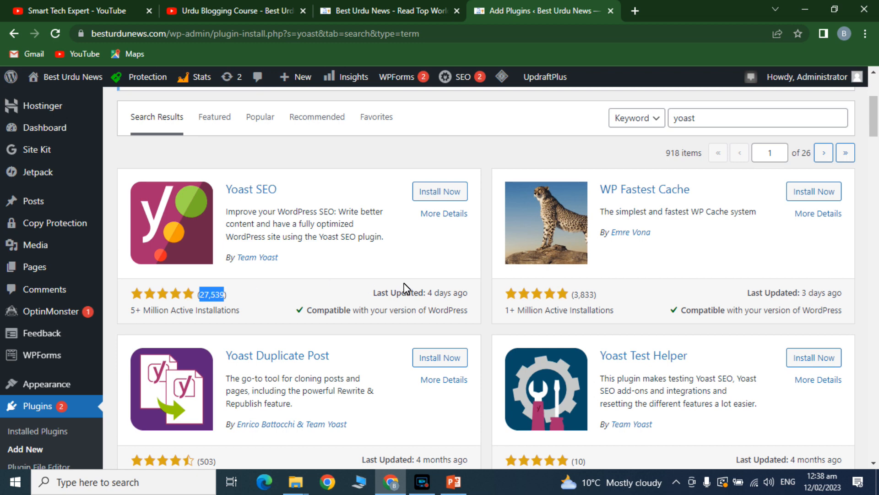
pyautogui.doubleClick(441, 293)
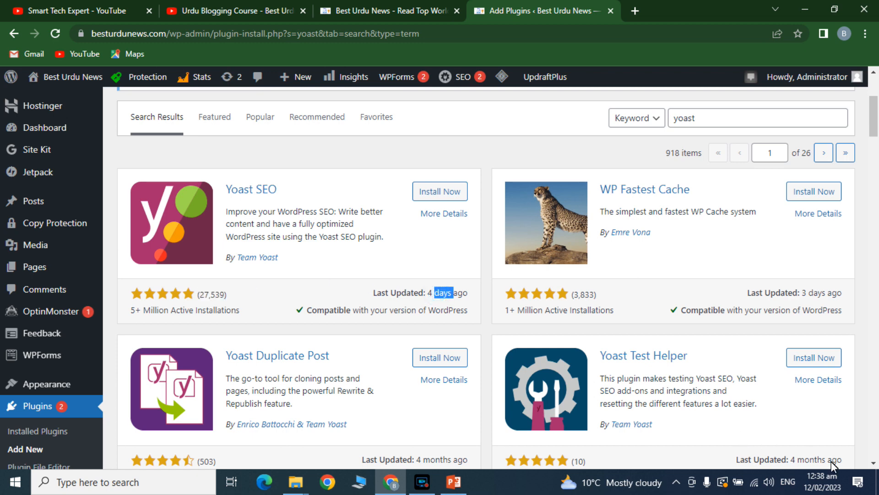
pyautogui.click(455, 300)
pyautogui.tripleClick(380, 311)
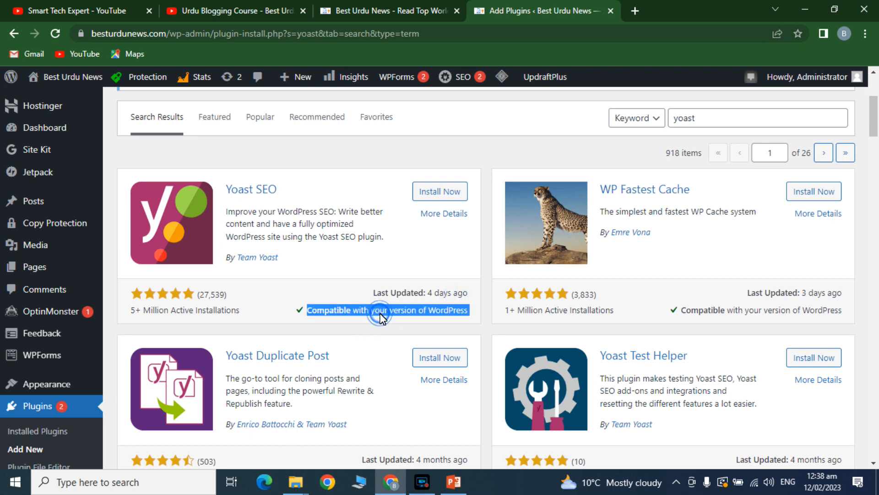
# Install and activate the Yoast SEO plugin, and open its first-time configuration
pyautogui.click(439, 193)
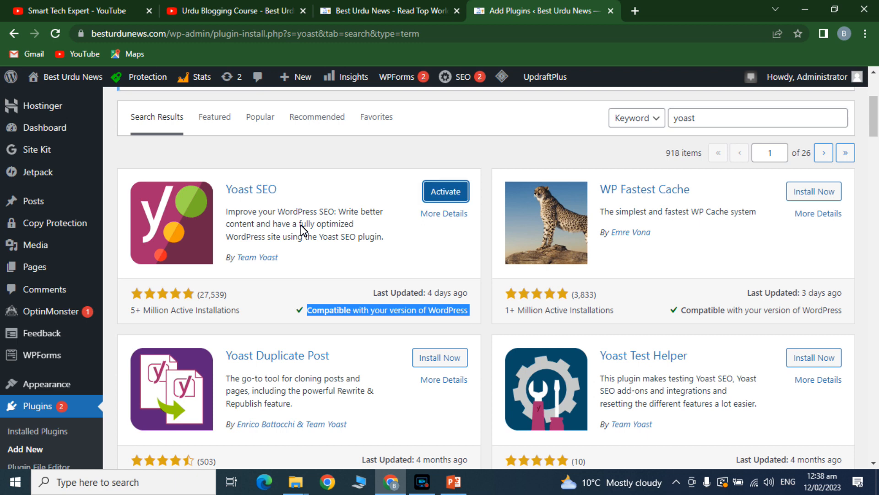
pyautogui.click(447, 189)
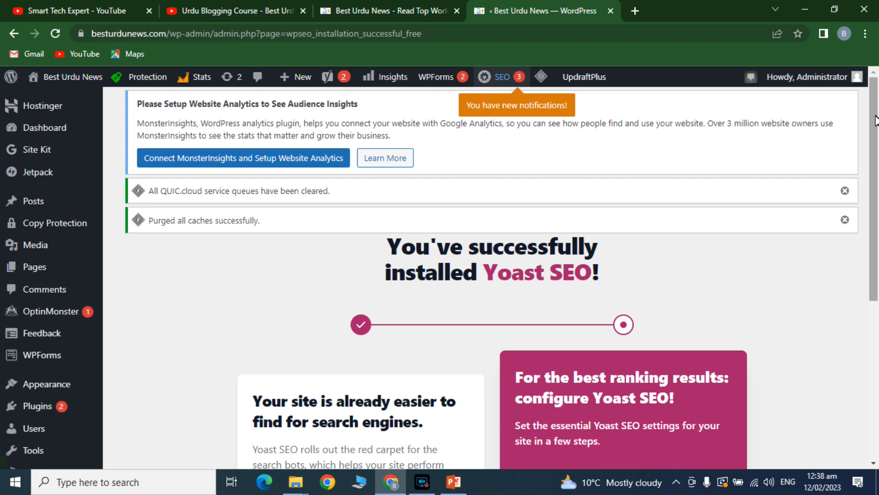
pyautogui.moveTo(876, 118); pyautogui.dragTo(875, 263)
pyautogui.click(669, 340)
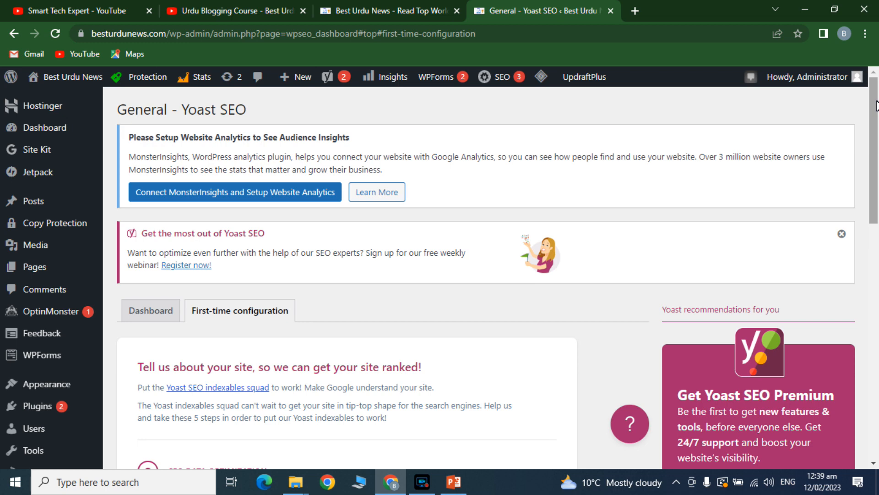
# Run the SEO data optimization in the first-time configuration and continue to Site Representation
pyautogui.moveTo(876, 106); pyautogui.dragTo(874, 211)
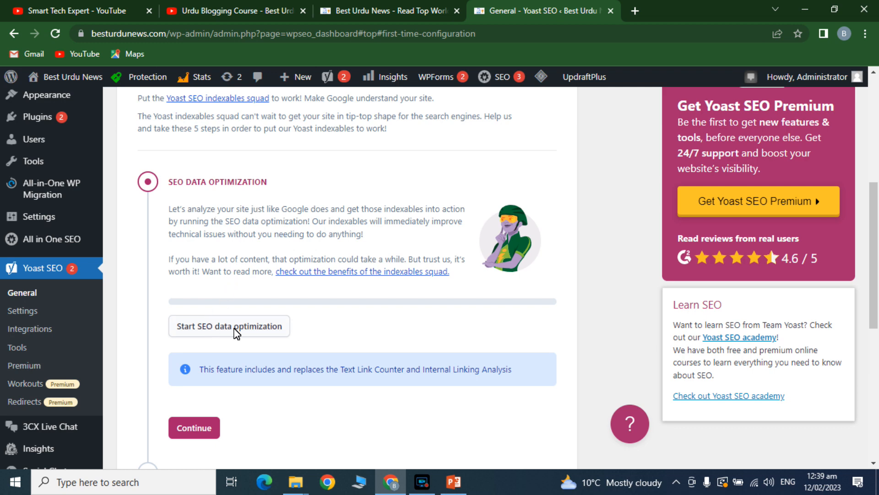
pyautogui.click(235, 333)
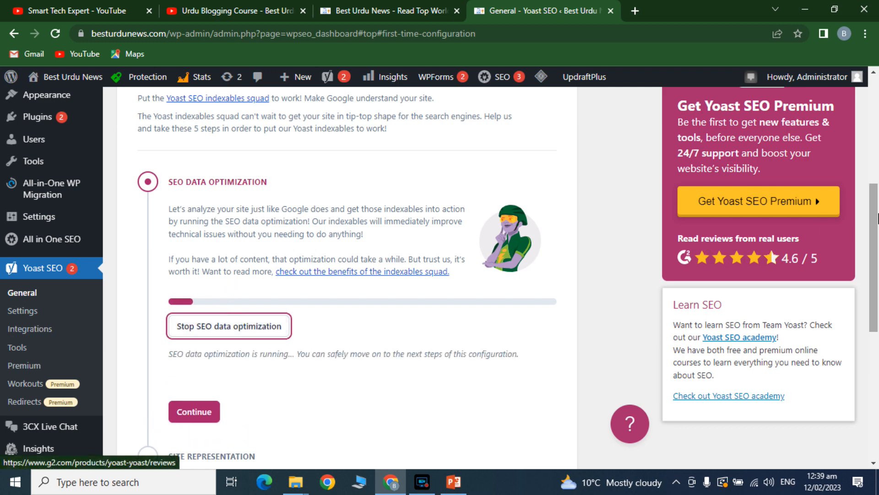
pyautogui.moveTo(876, 205); pyautogui.dragTo(876, 269)
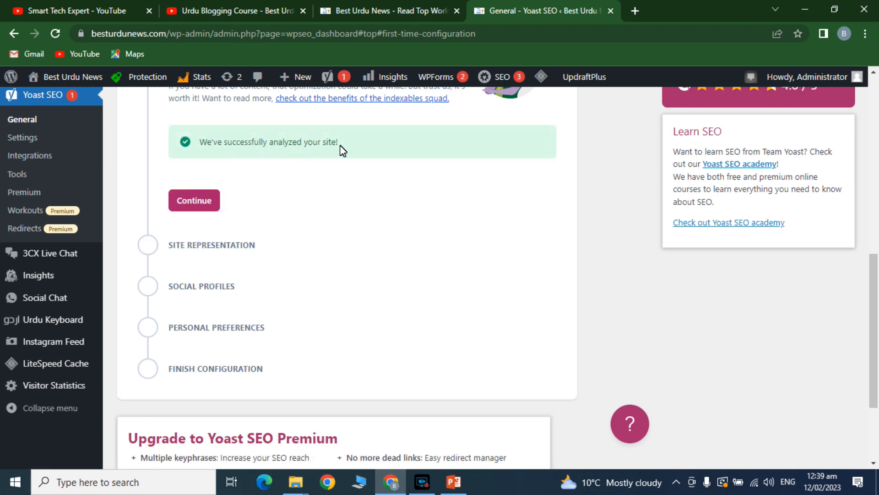
pyautogui.click(192, 204)
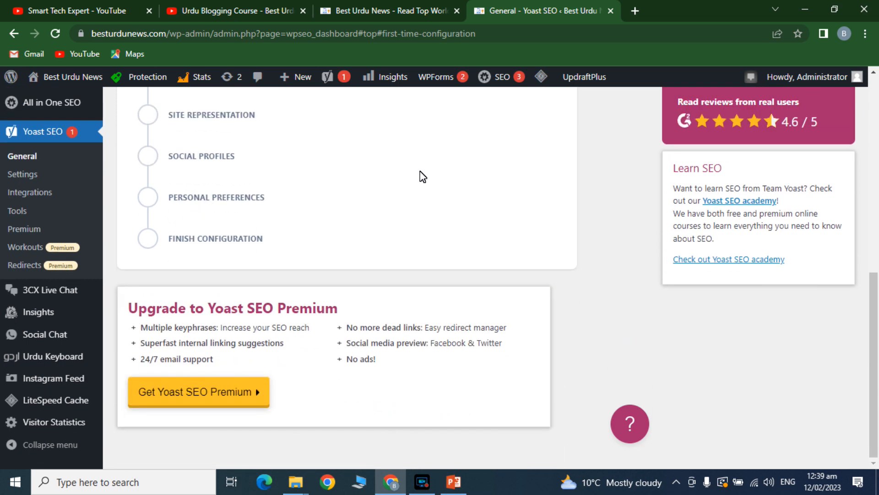
# Set the organization logo to the Best Urdu News image f.png from the media library and save the site representation
pyautogui.moveTo(875, 278)
pyautogui.mouseDown()
pyautogui.moveTo(873, 249)
pyautogui.moveTo(865, 269)
pyautogui.mouseUp()
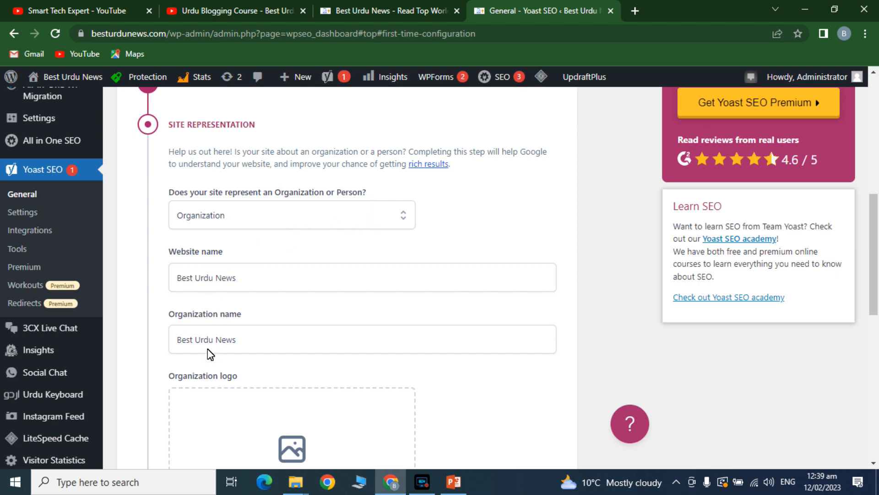
pyautogui.moveTo(877, 200); pyautogui.dragTo(871, 306)
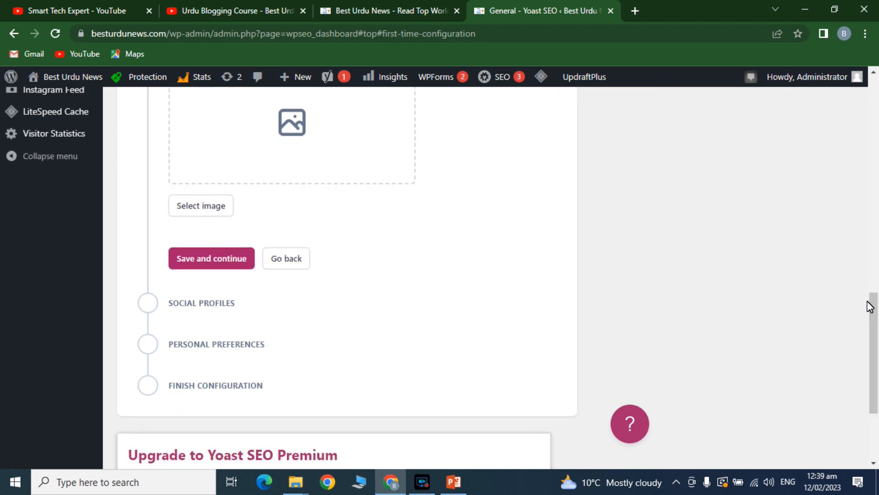
pyautogui.click(213, 257)
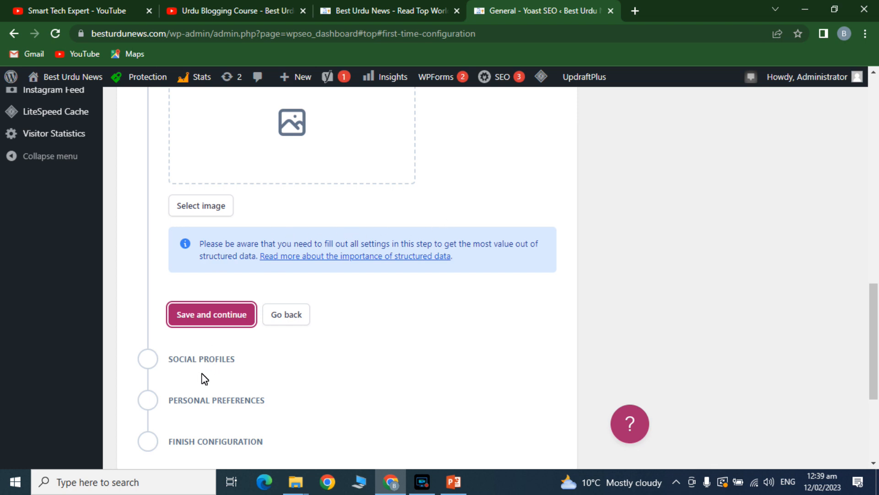
pyautogui.click(210, 207)
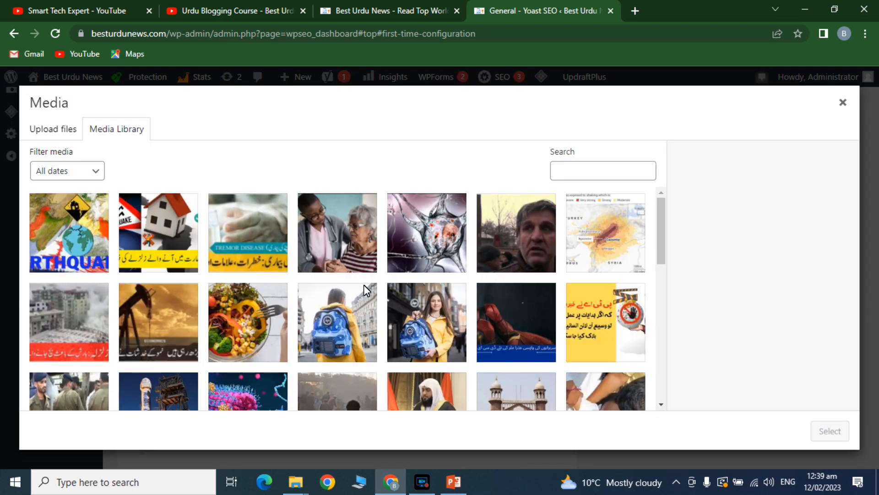
pyautogui.moveTo(659, 214); pyautogui.dragTo(659, 267)
pyautogui.click(527, 321)
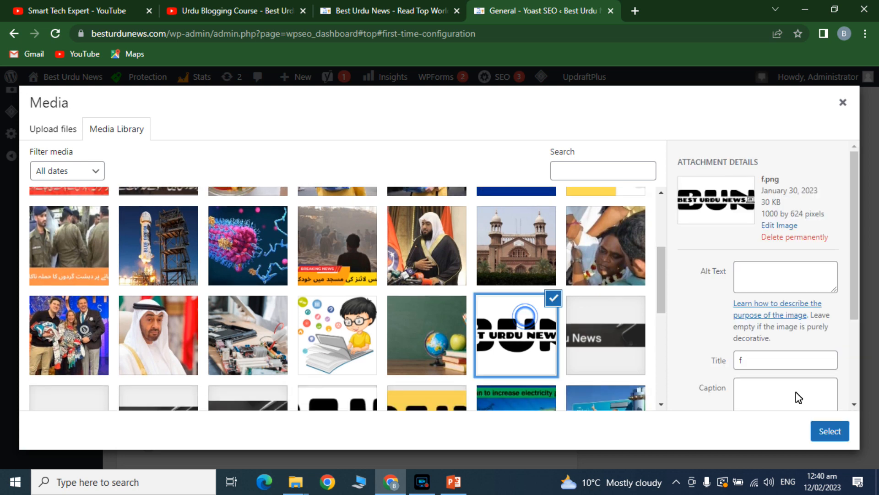
pyautogui.click(830, 431)
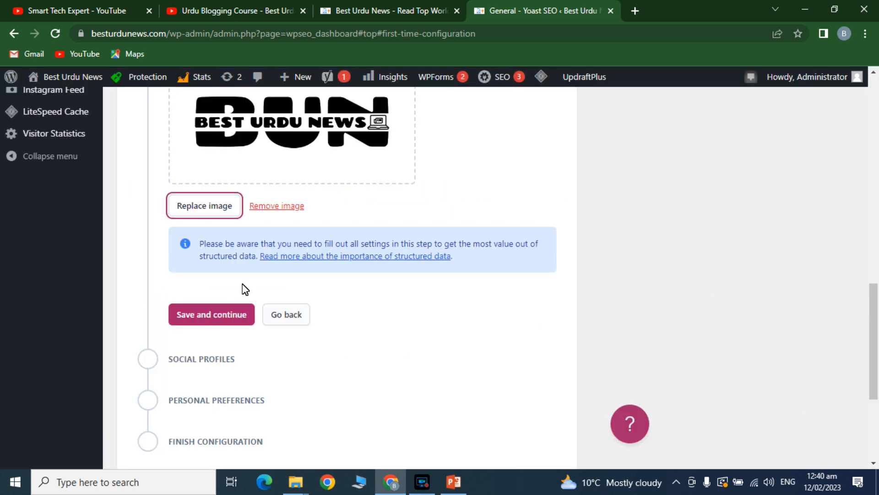
pyautogui.click(208, 310)
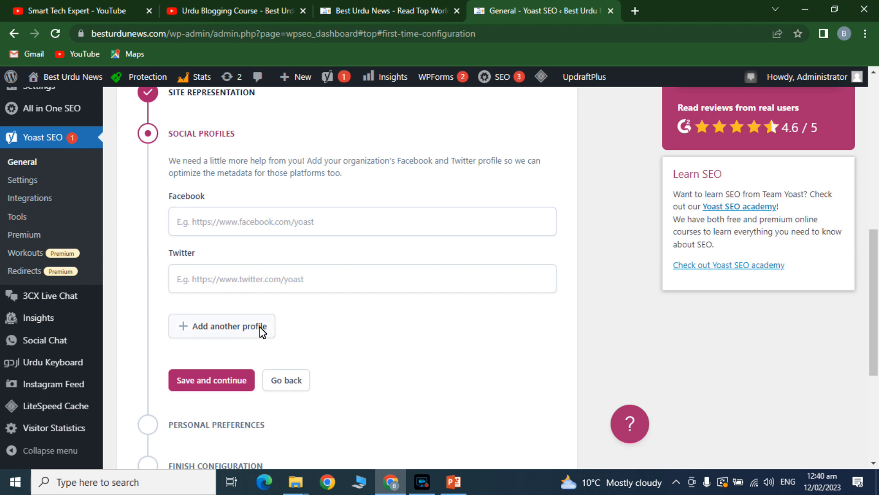
# Finish the configuration with blank social profiles, no site data tracking and no newsletter email, and view the SEO dashboard's problems and notifications
pyautogui.click(232, 385)
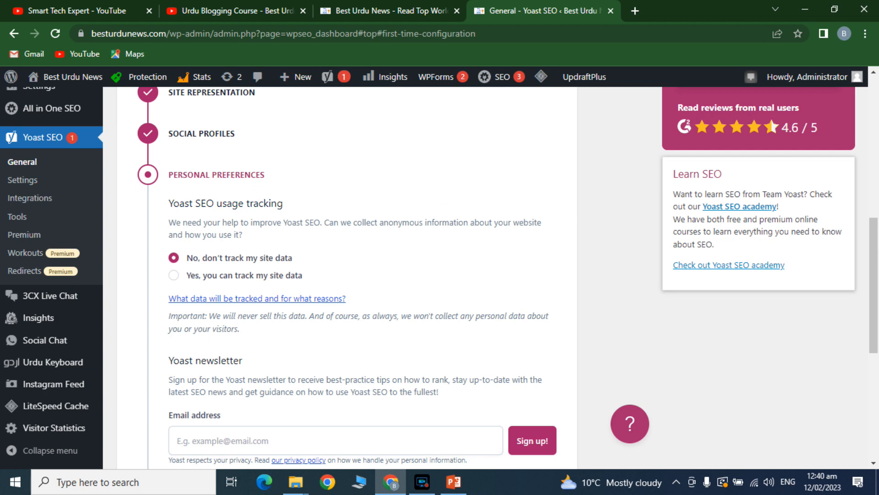
pyautogui.moveTo(875, 229); pyautogui.dragTo(875, 293)
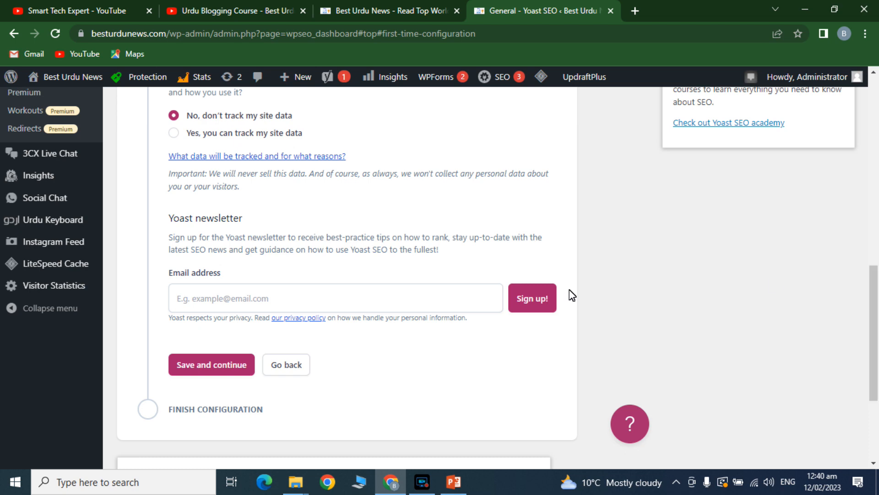
pyautogui.click(205, 365)
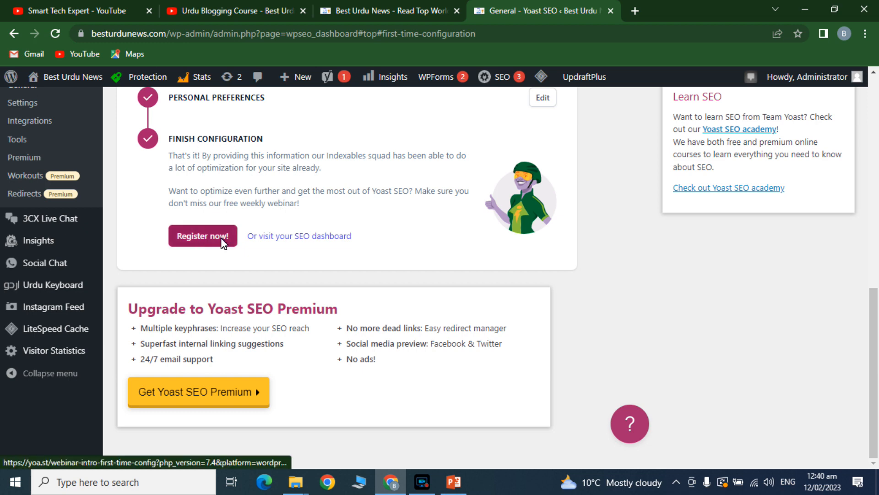
pyautogui.click(301, 237)
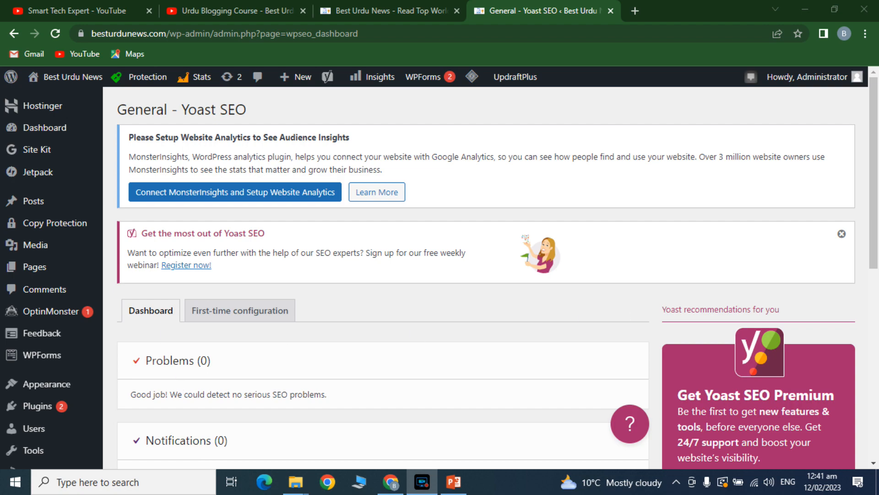
pyautogui.moveTo(877, 176); pyautogui.dragTo(850, 223)
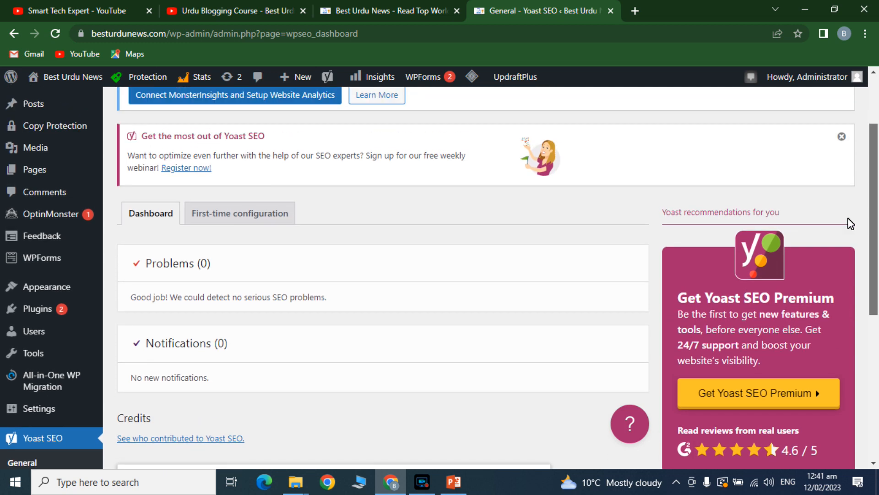
# Review the first-time configuration steps and open the latest post, about the Pakistan and India earthquake risk, for editing
pyautogui.click(269, 204)
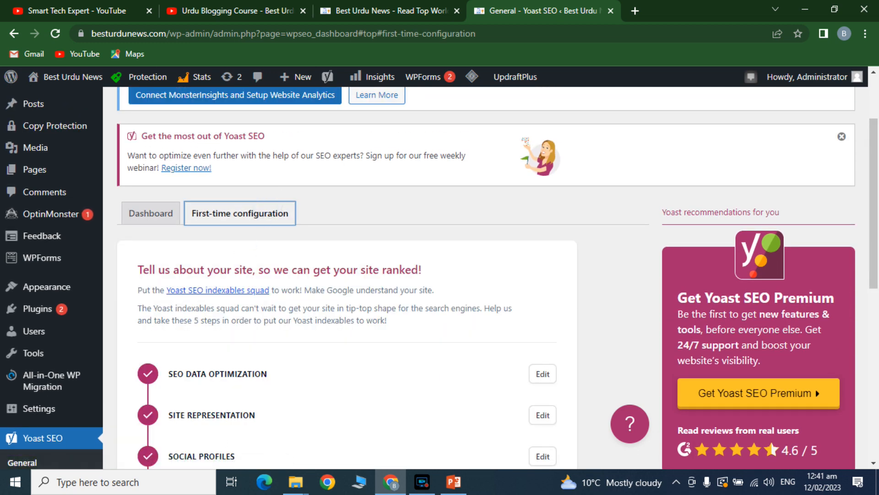
pyautogui.moveTo(875, 139); pyautogui.dragTo(877, 98)
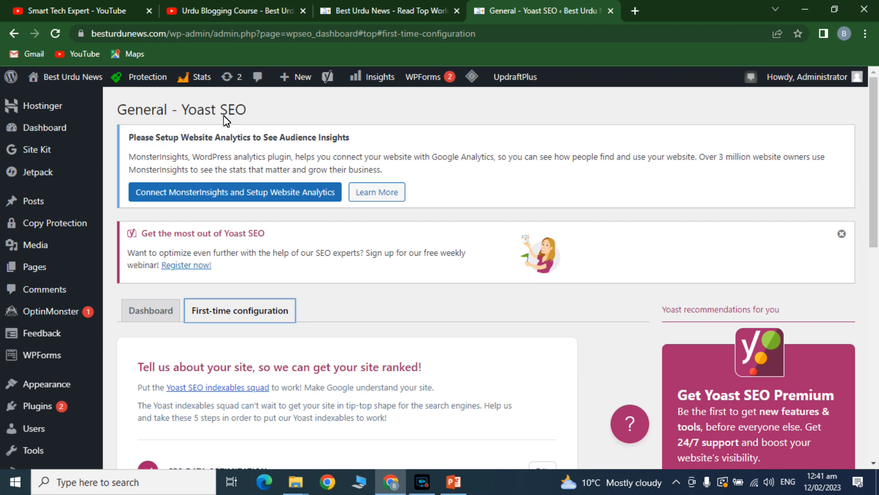
pyautogui.moveTo(37, 205)
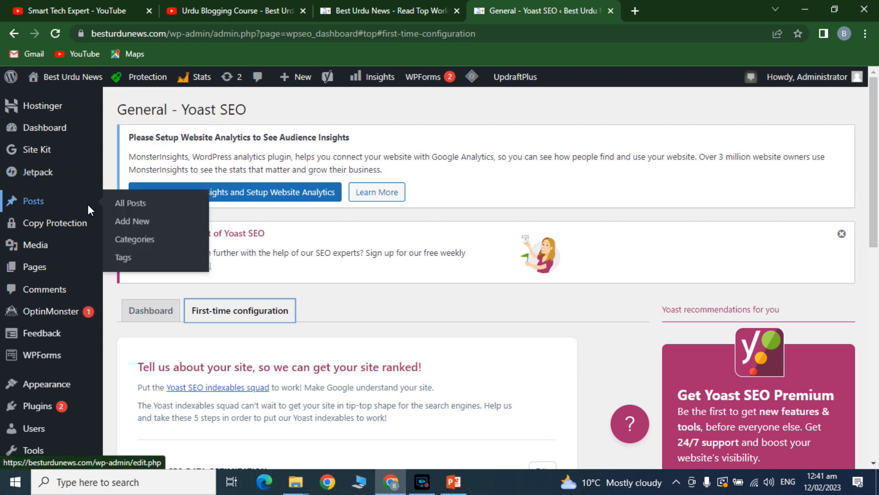
pyautogui.click(126, 204)
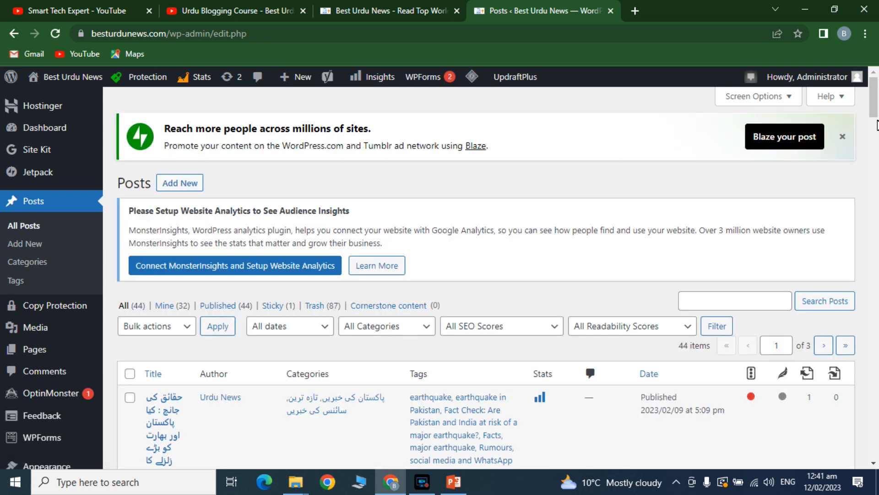
pyautogui.moveTo(874, 106); pyautogui.dragTo(875, 127)
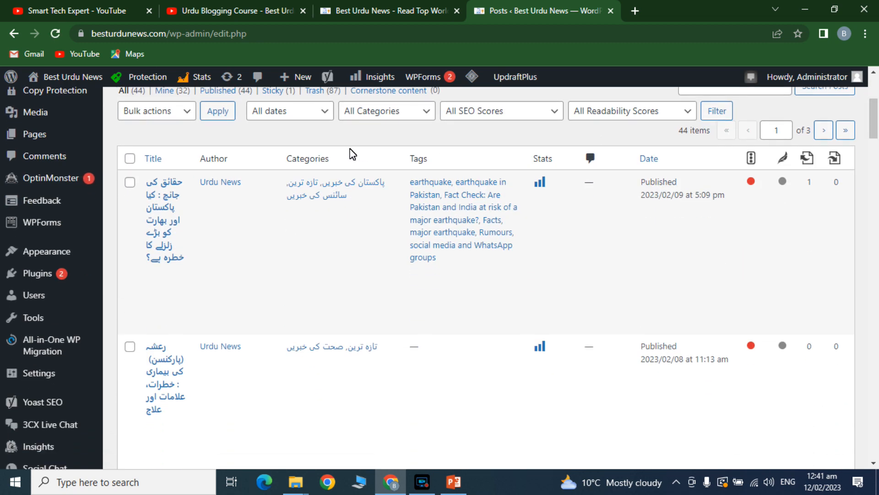
pyautogui.moveTo(169, 188)
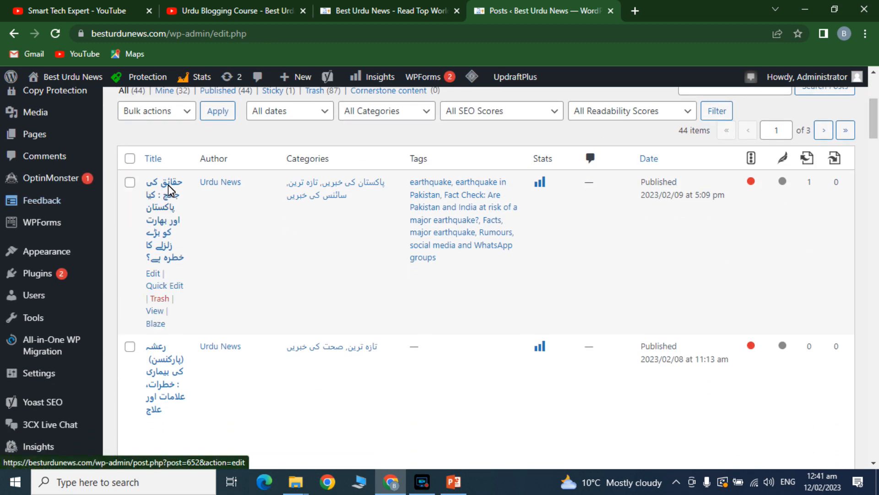
pyautogui.click(153, 273)
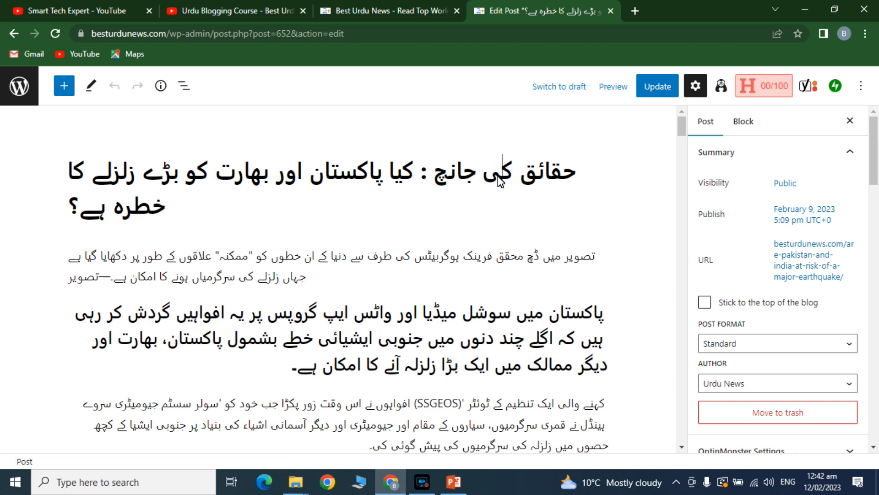
# Set the post's Yoast SEO focus keyphrase to زلزلہ
pyautogui.click(419, 261)
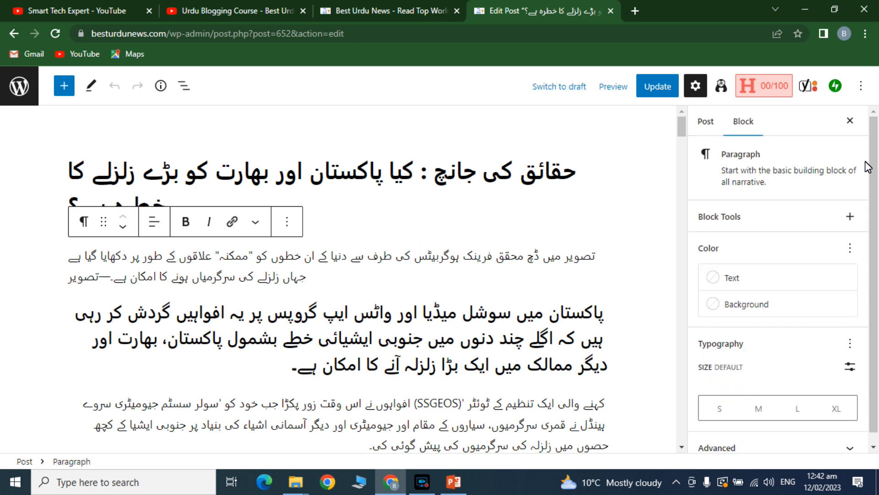
pyautogui.scroll(-1, 875, 149)
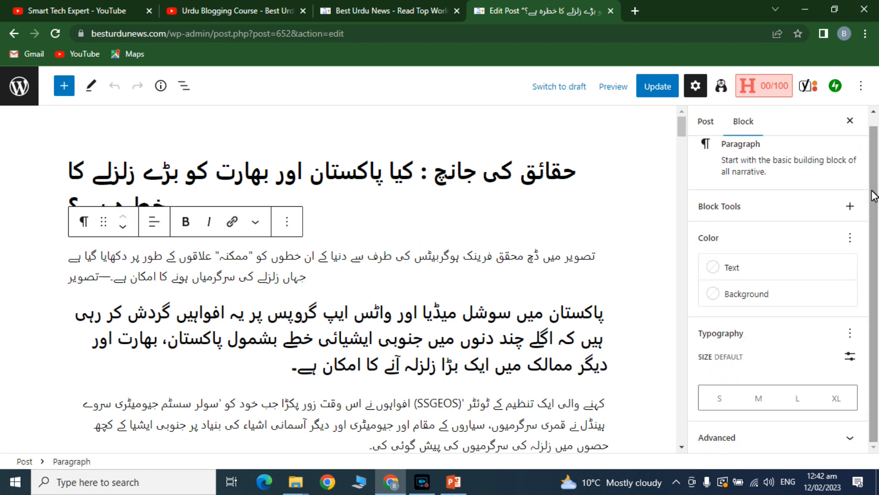
pyautogui.moveTo(684, 125); pyautogui.dragTo(651, 404)
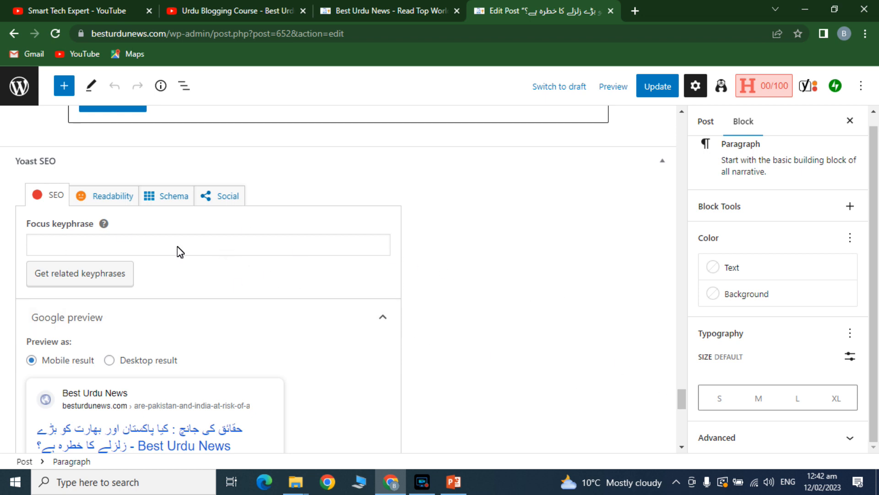
pyautogui.click(83, 248)
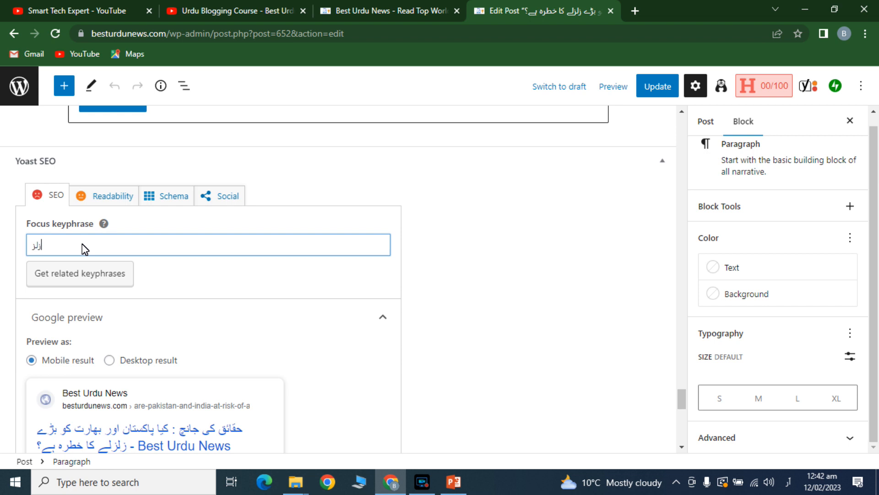
pyautogui.write('زلزلہ')
pyautogui.press('Tab')
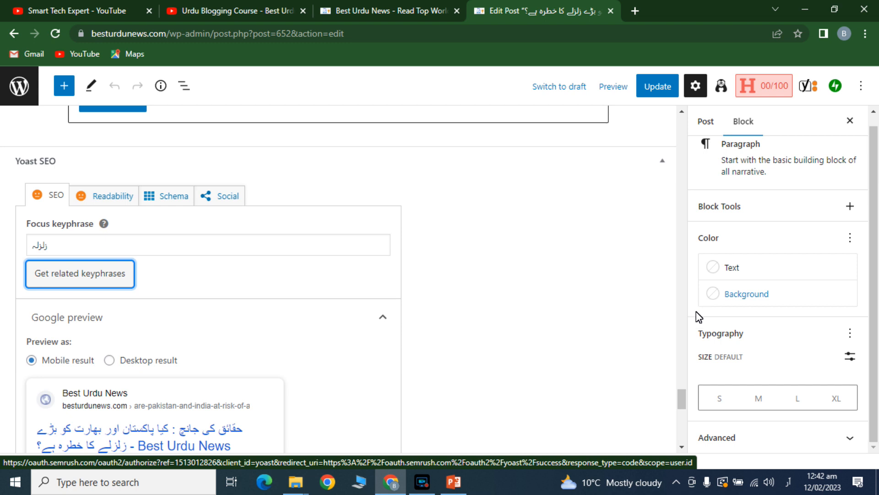
# Extend the focus keyphrase to the longer phrase زلزلے کا خطرہ
pyautogui.moveTo(684, 397); pyautogui.dragTo(685, 405)
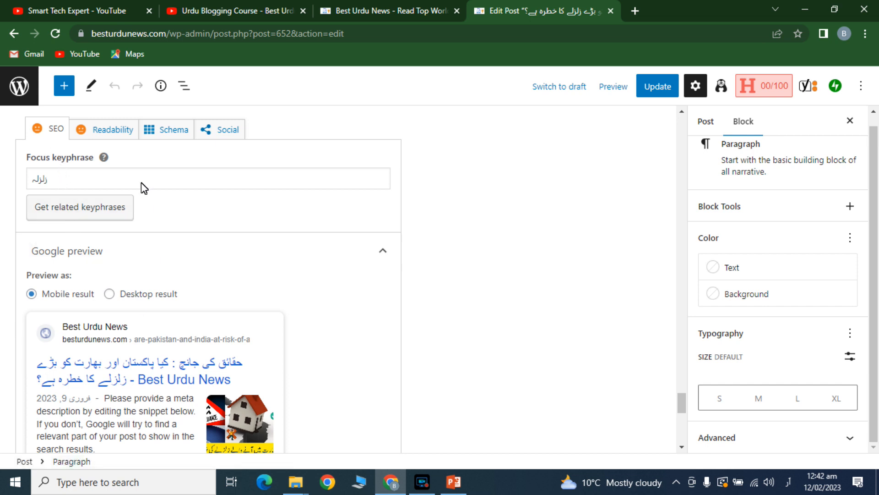
pyautogui.doubleClick(60, 177)
pyautogui.write('زلز')
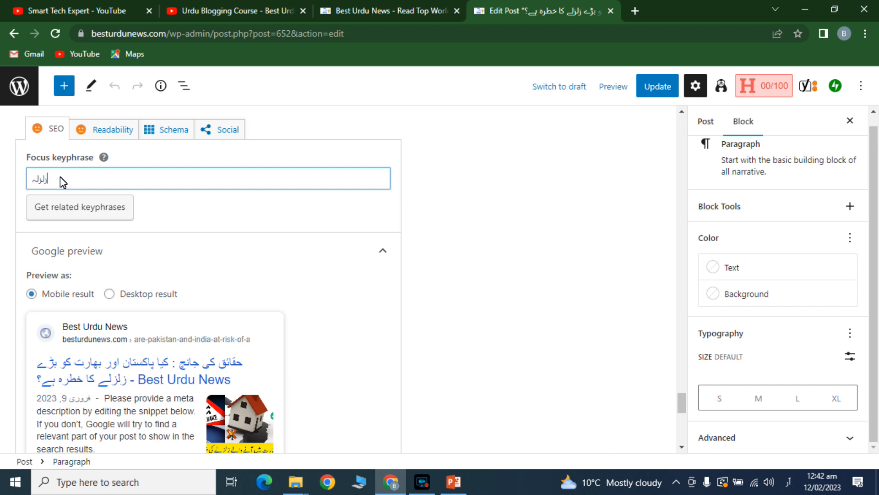
pyautogui.write('لہ')
pyautogui.press('BackSpace')
pyautogui.write('ے کا خطرہ')
# Examine the post's readability analysis for problems with sentence length, transition words and word complexity
pyautogui.click(86, 130)
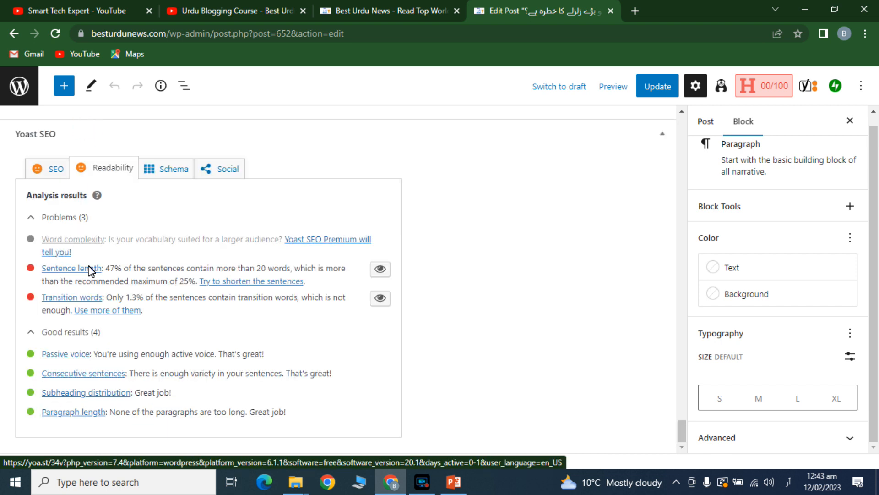
pyautogui.tripleClick(128, 268)
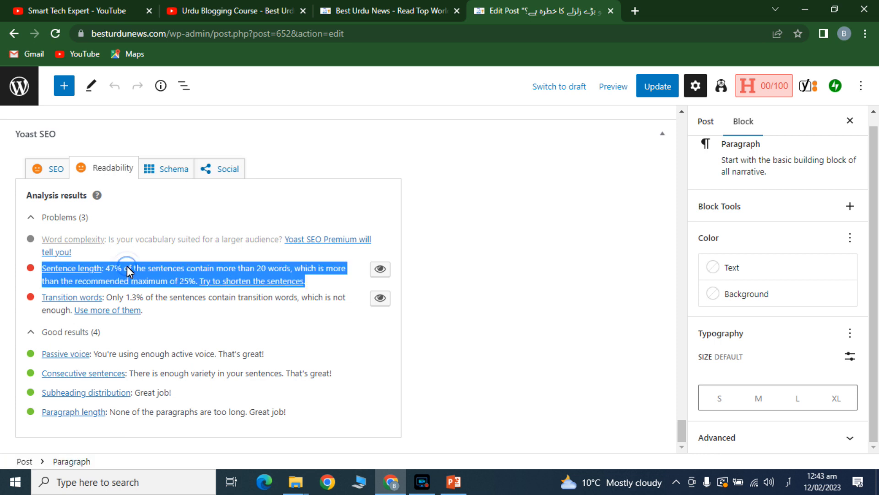
pyautogui.doubleClick(130, 298)
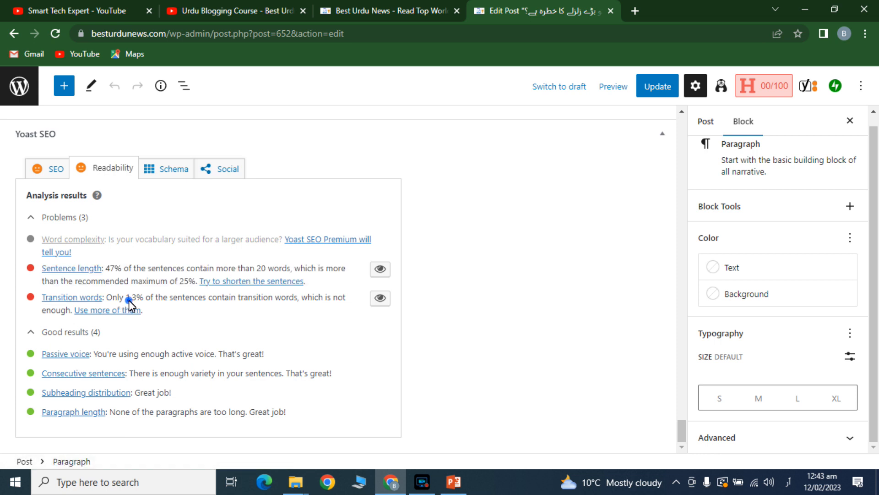
pyautogui.tripleClick(129, 240)
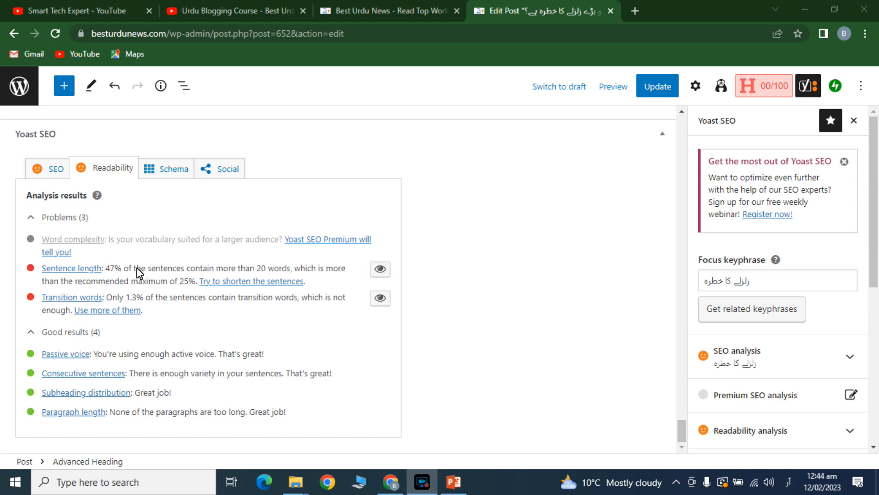
# Highlight the overlong sentences in the post and split the long sentence in the Hoogerbeets paragraph before "جس میں"
pyautogui.click(385, 270)
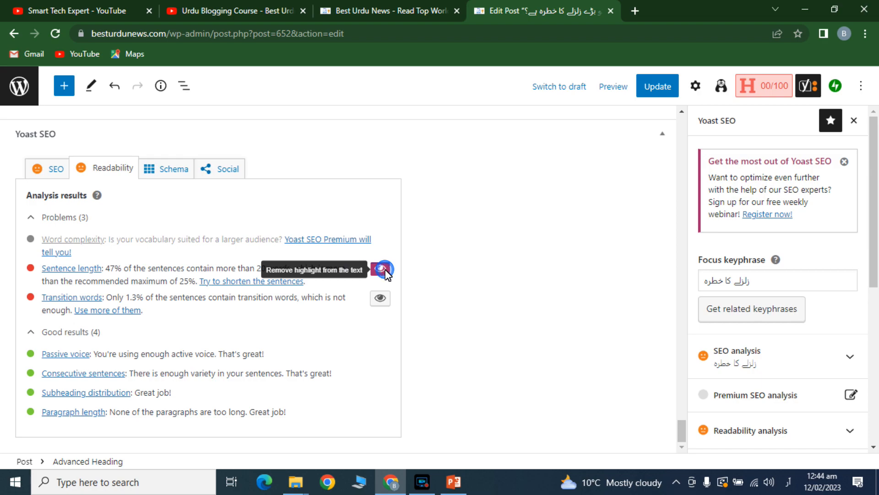
pyautogui.moveTo(683, 431); pyautogui.dragTo(684, 170)
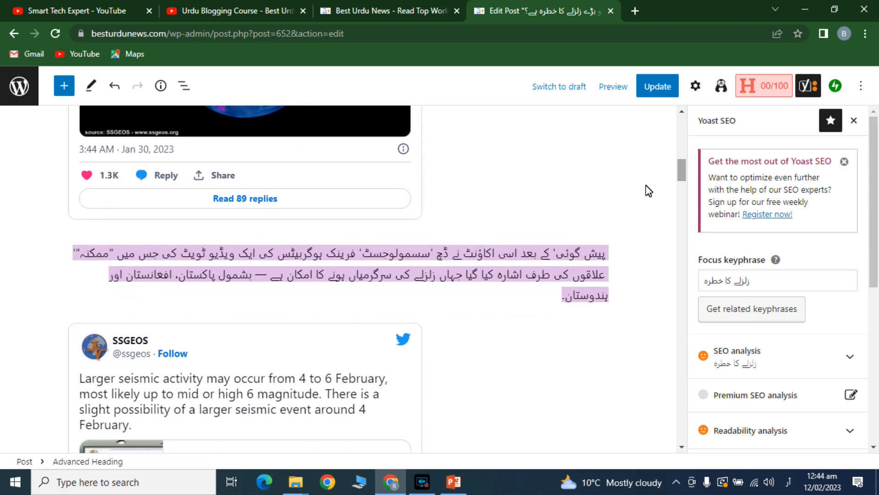
pyautogui.click(464, 280)
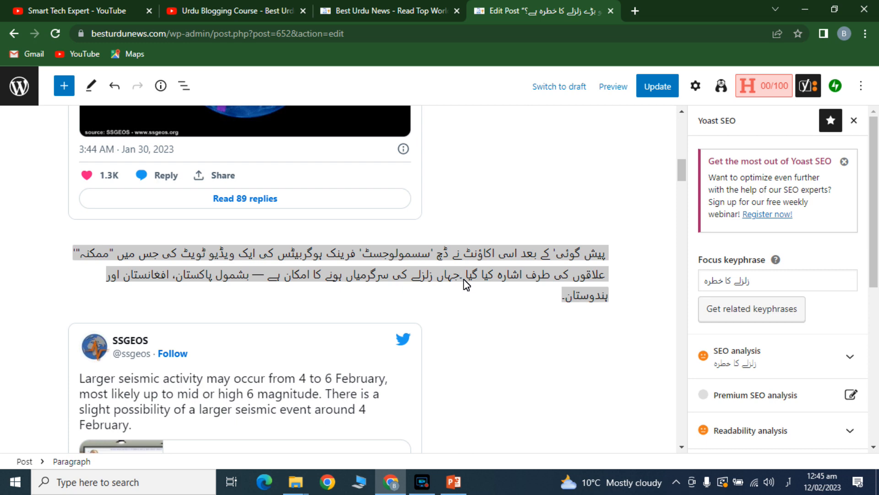
pyautogui.moveTo(682, 164); pyautogui.dragTo(684, 188)
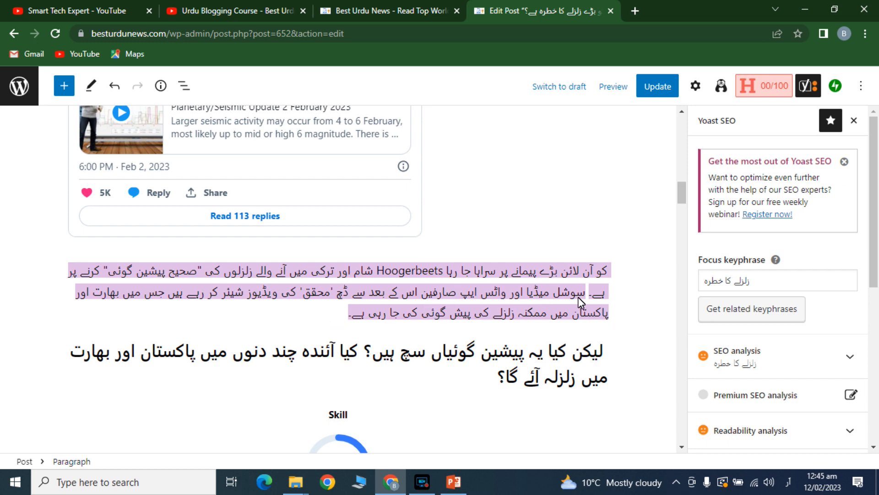
pyautogui.click(166, 296)
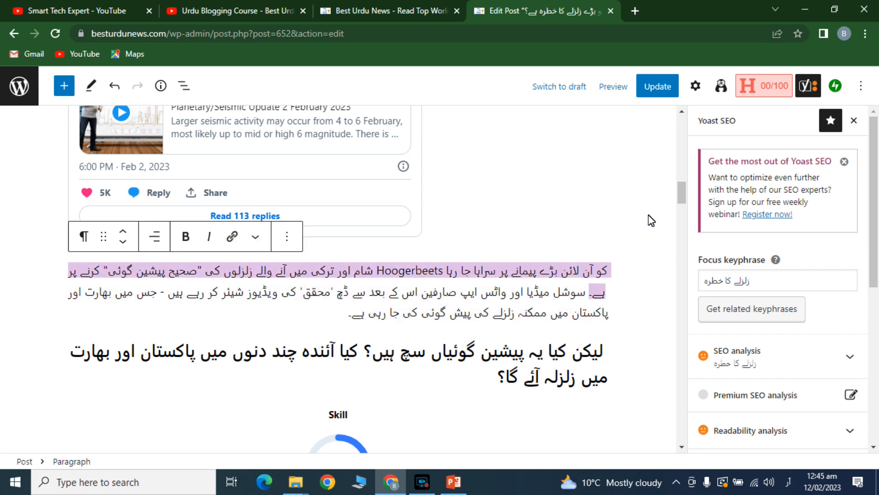
# Check the readability results again and switch the text highlighting from sentence length to transition words
pyautogui.moveTo(682, 197); pyautogui.dragTo(693, 438)
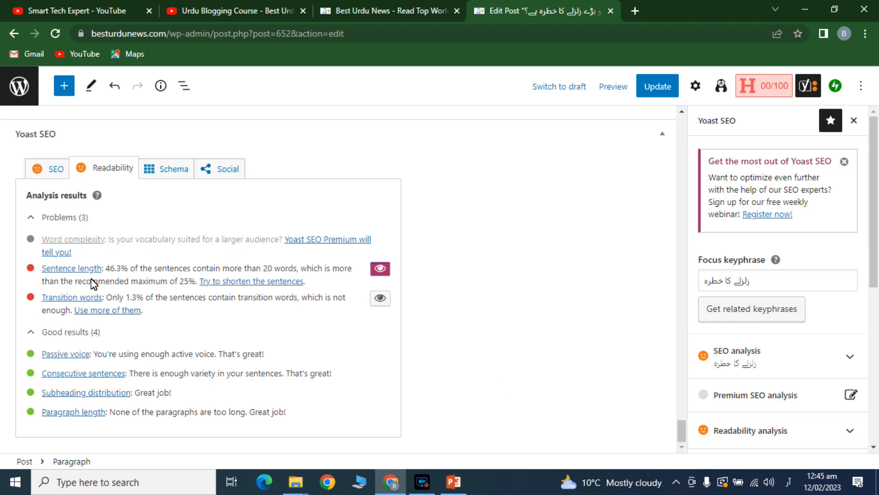
pyautogui.click(380, 268)
pyautogui.click(380, 298)
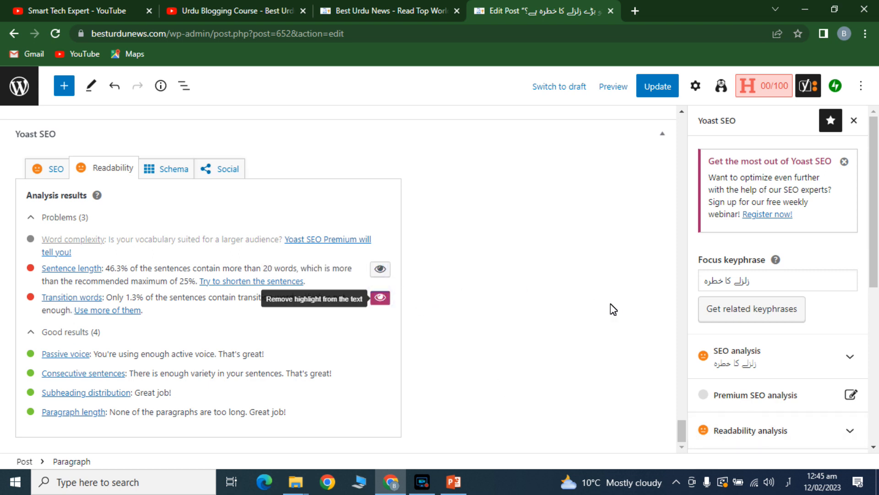
pyautogui.moveTo(682, 432); pyautogui.dragTo(707, 439)
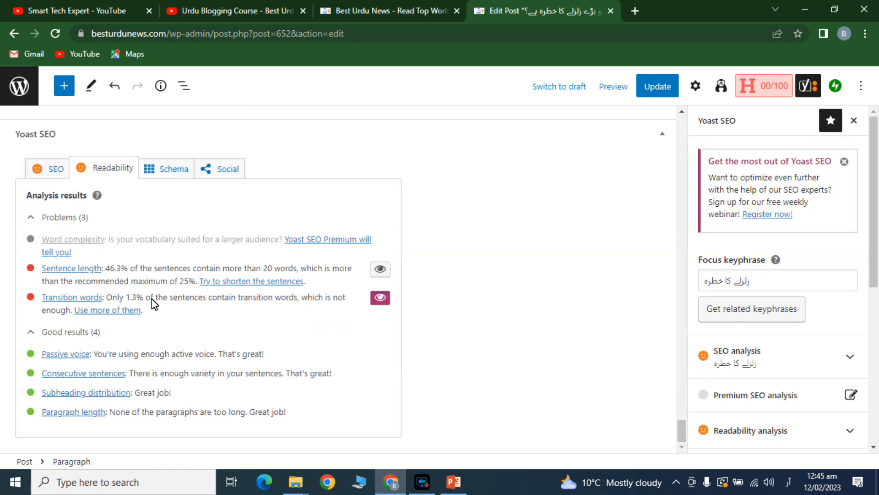
# Open the transition words improvement article in a new tab, skim it and return to the post's readability analysis
pyautogui.doubleClick(132, 298)
pyautogui.rightClick(128, 316)
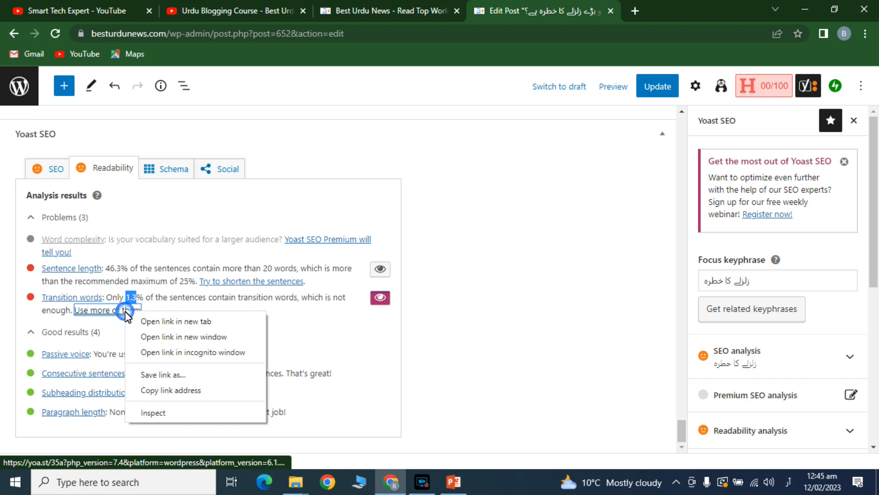
pyautogui.click(133, 320)
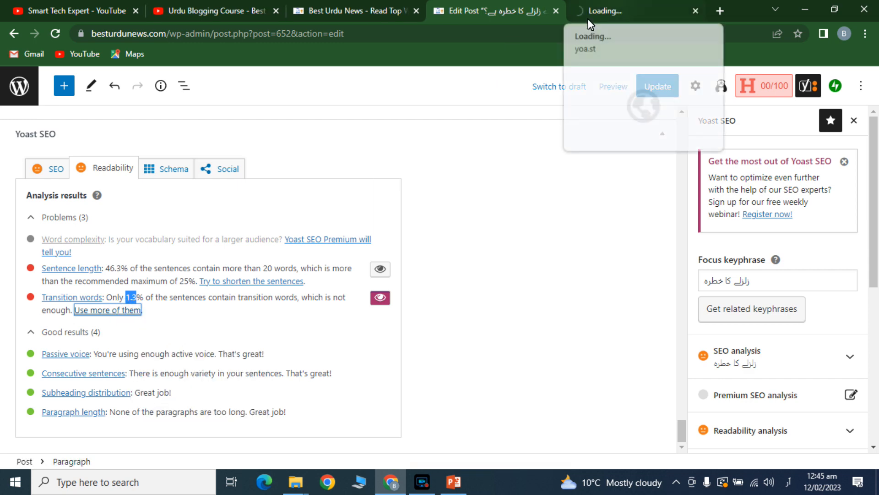
pyautogui.click(661, 4)
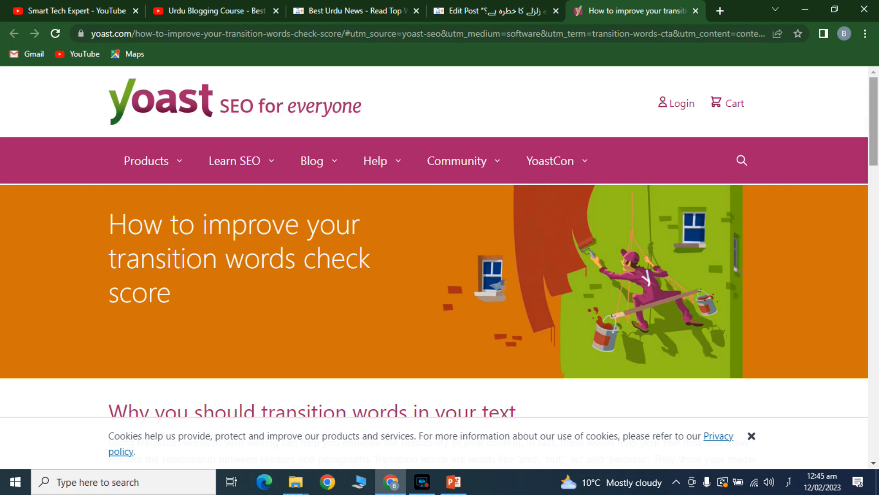
pyautogui.moveTo(872, 94); pyautogui.dragTo(877, 289)
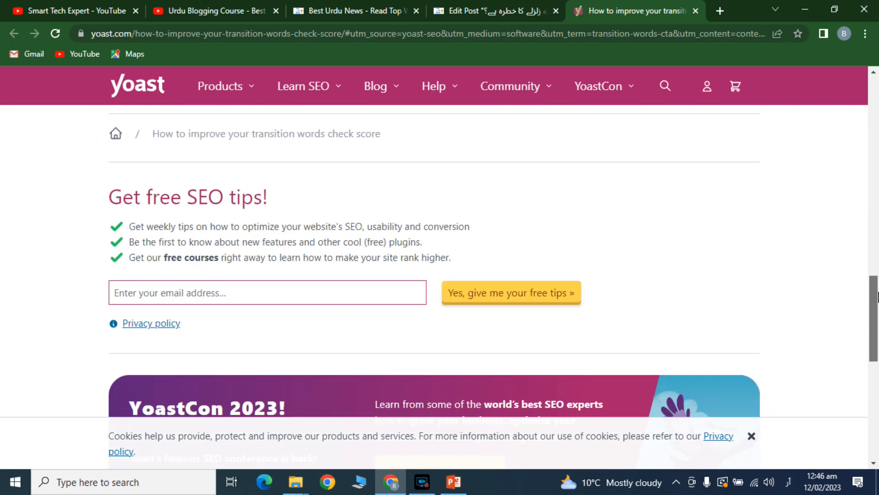
pyautogui.click(552, 7)
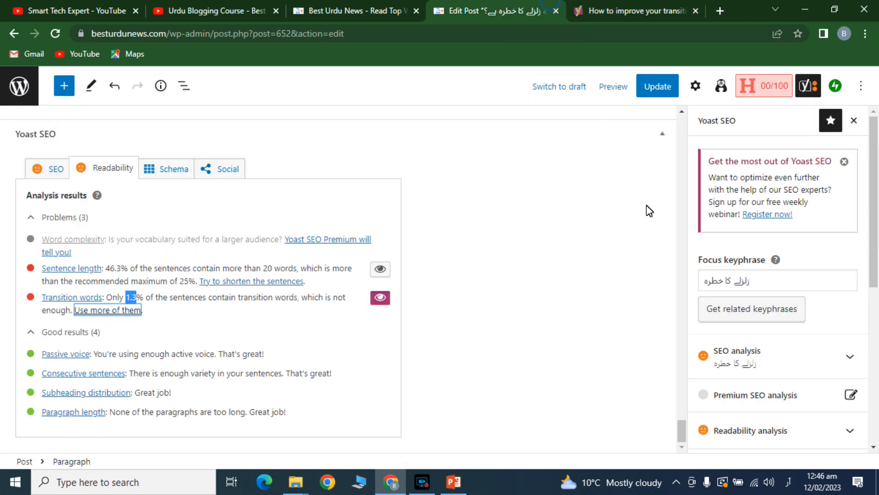
pyautogui.click(683, 431)
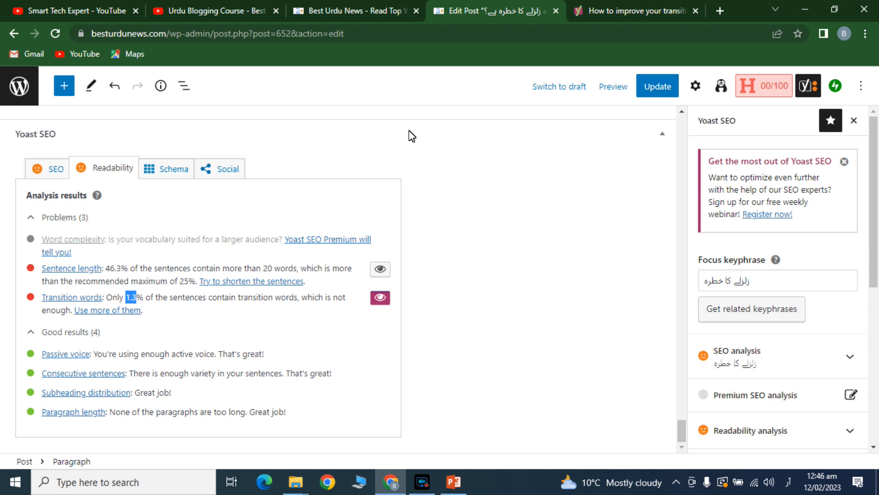
# View the Urdu Blogging Course playlist and the Smart Tech Expert channel's playlists on YouTube
pyautogui.click(215, 11)
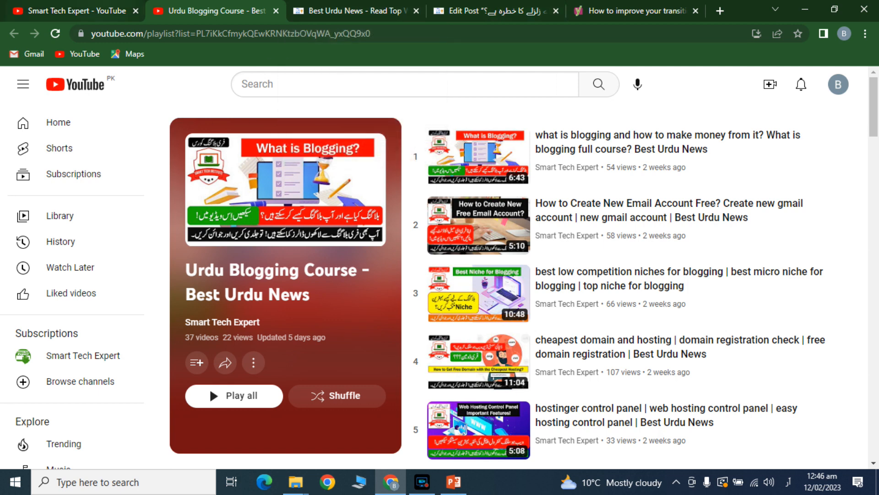
pyautogui.click(103, 6)
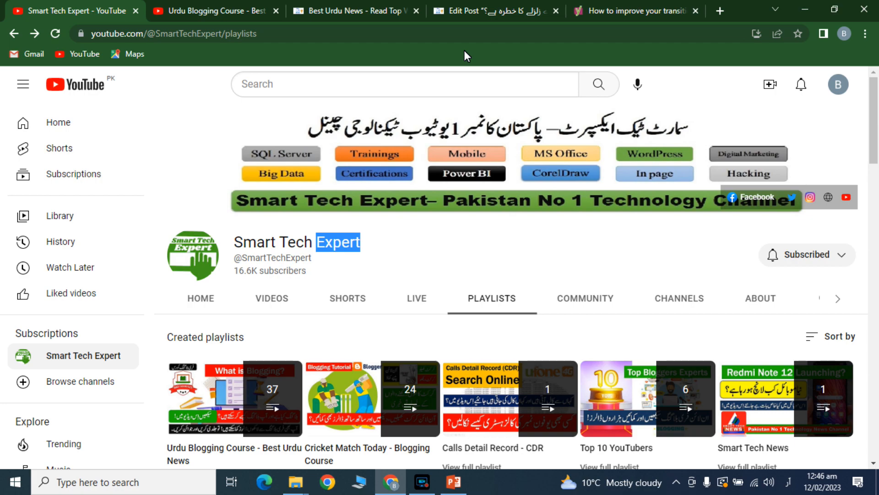